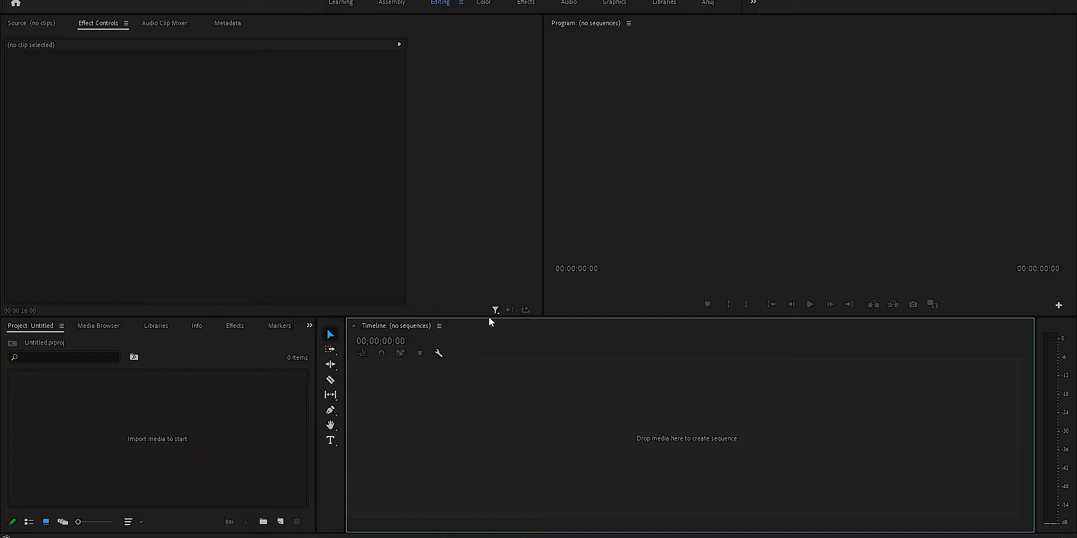
Enlarge the Source and Program panels by lowering the divider above the lower panel group
left_click_drag(489, 318, 411, 322)
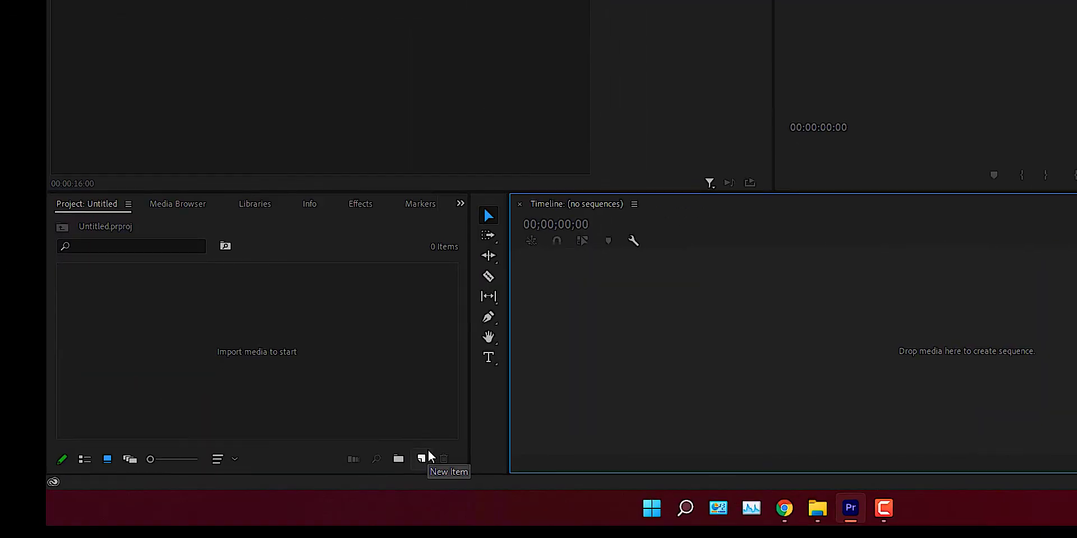
Start a new sequence from the Project panel's New Item menu
left_click(422, 459)
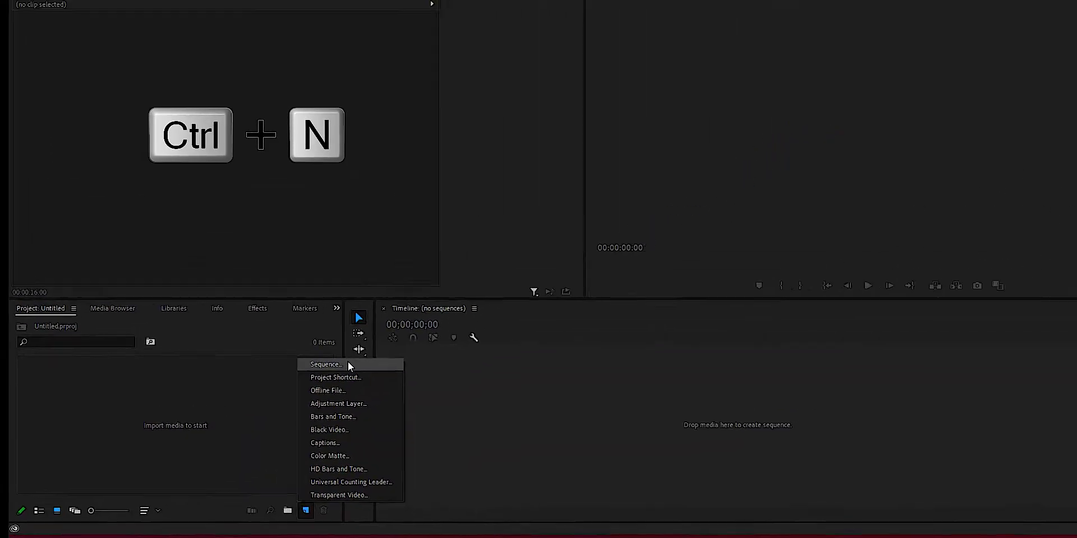
left_click(348, 364)
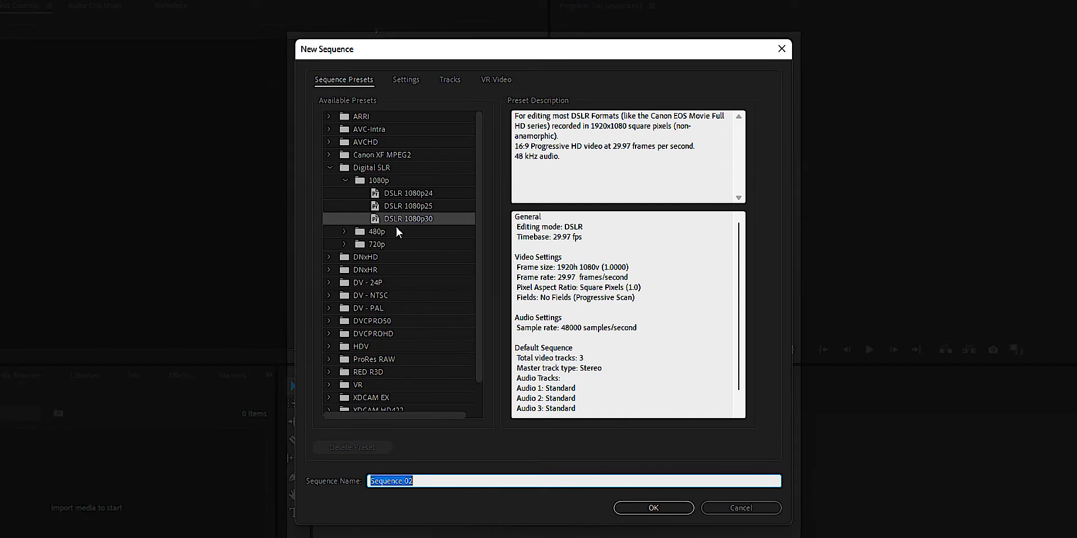
Create Sequence 02 with a 1080x1080 frame size and a 30.00 fps timebase
left_click(412, 82)
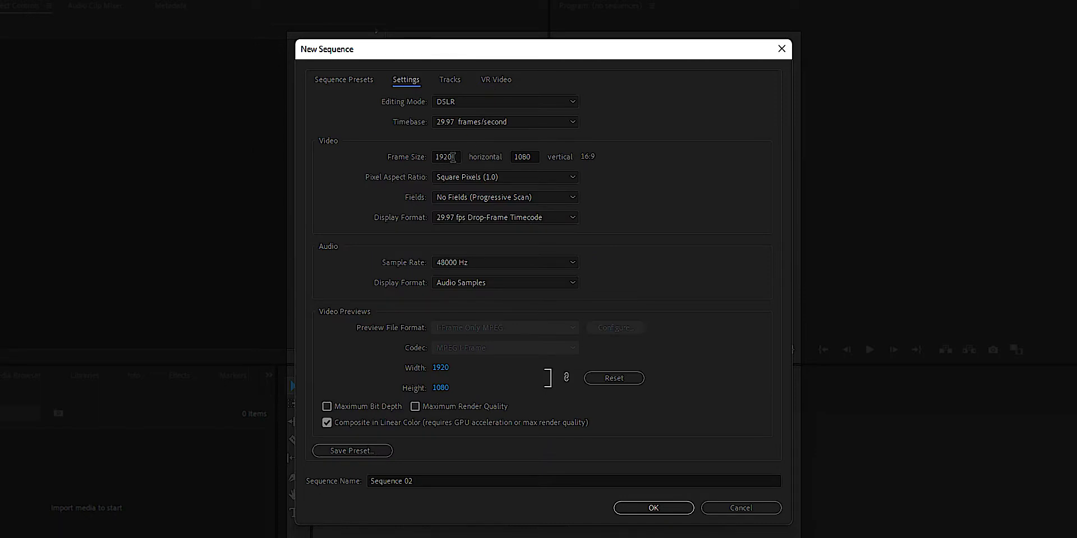
double_click(457, 158)
type("10")
type("80")
left_click(640, 204)
left_click(499, 124)
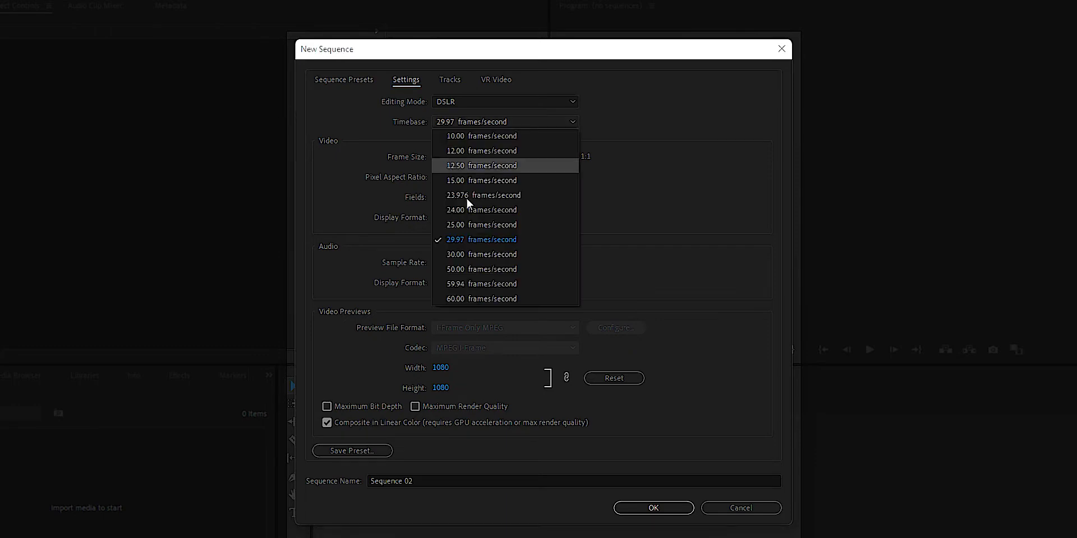
left_click(463, 254)
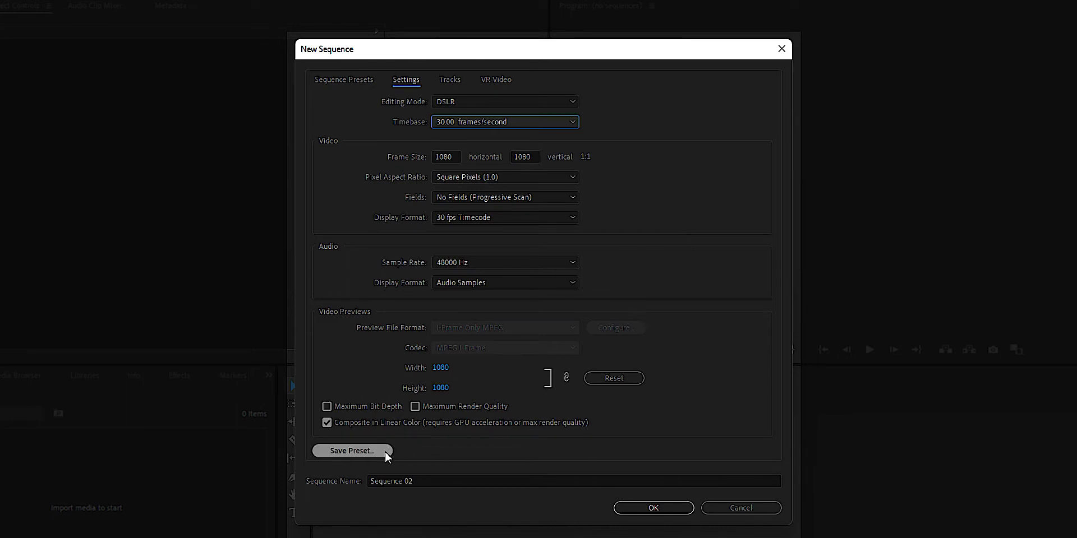
left_click(645, 508)
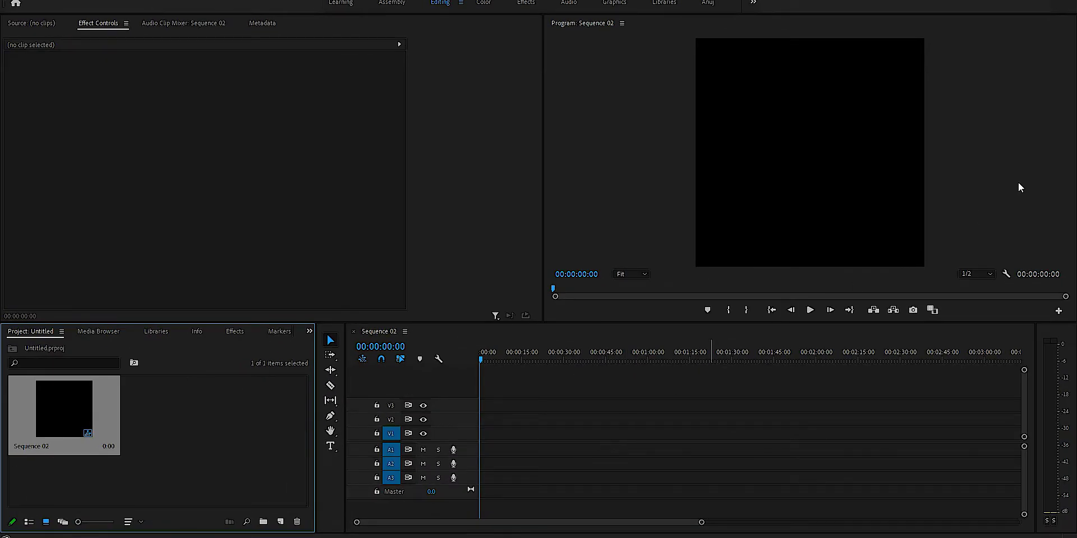
Import the Road and People videos into the project
left_click(196, 452)
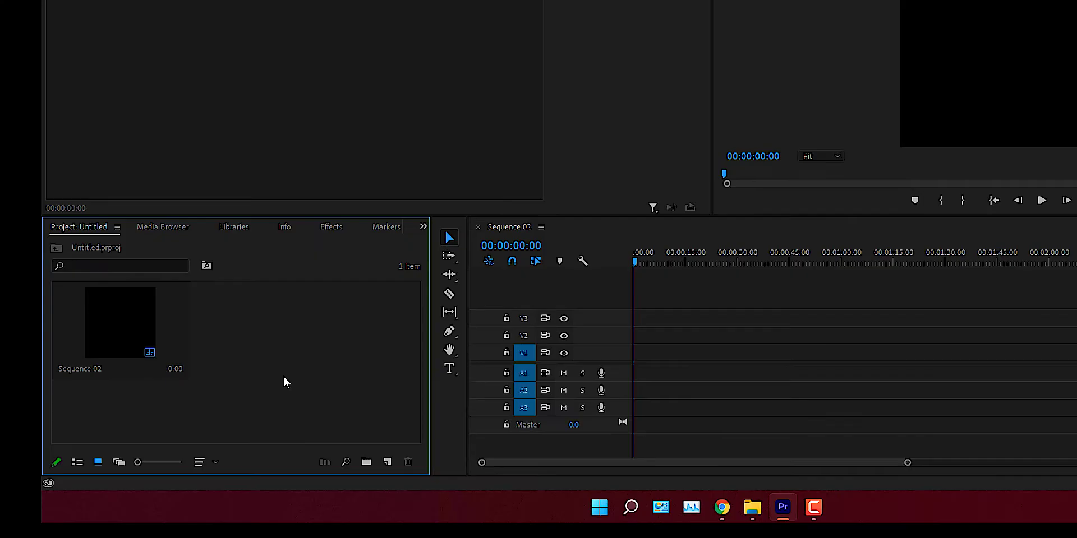
double_click(284, 377)
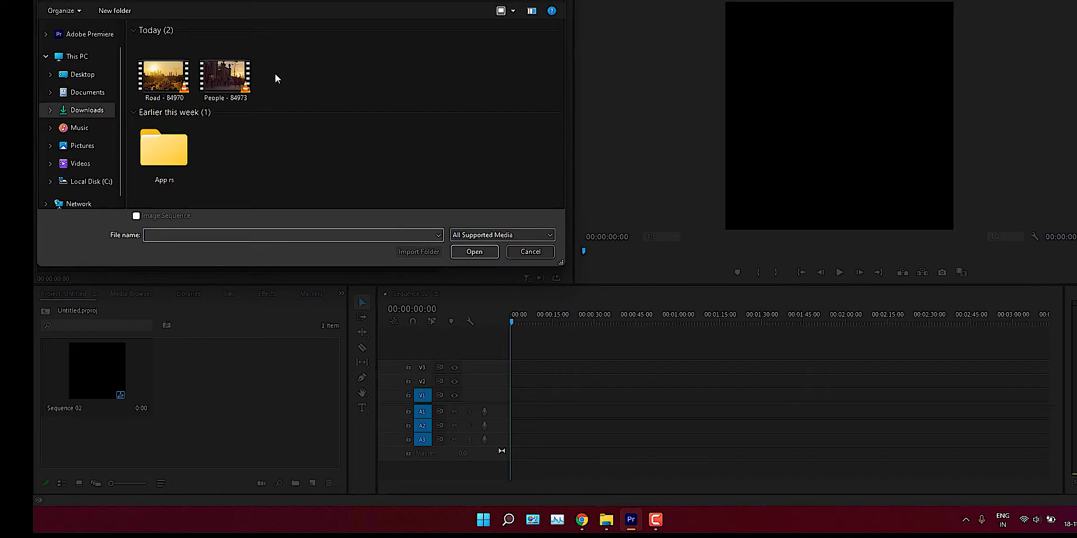
left_click_drag(275, 73, 149, 67)
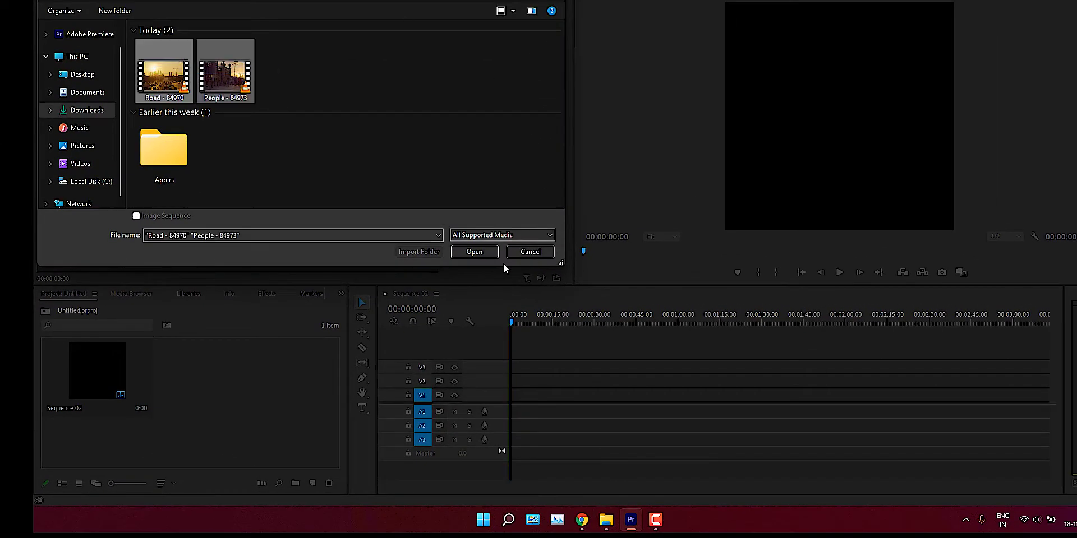
left_click(462, 247)
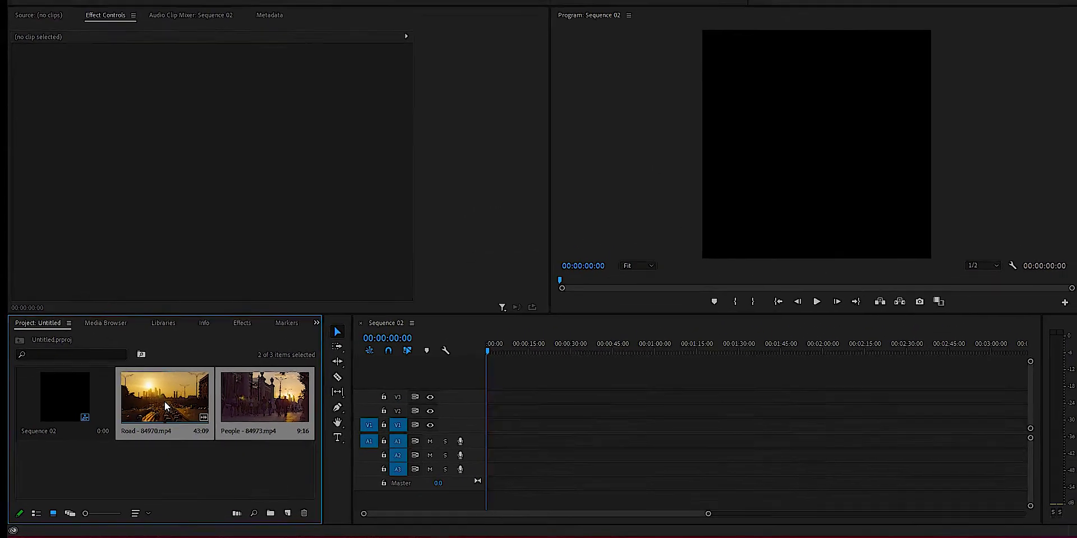
Place both clips at the start of Sequence 02, keep its square settings, and scrub to preview
left_click_drag(198, 376, 523, 397)
left_click_drag(492, 439, 494, 439)
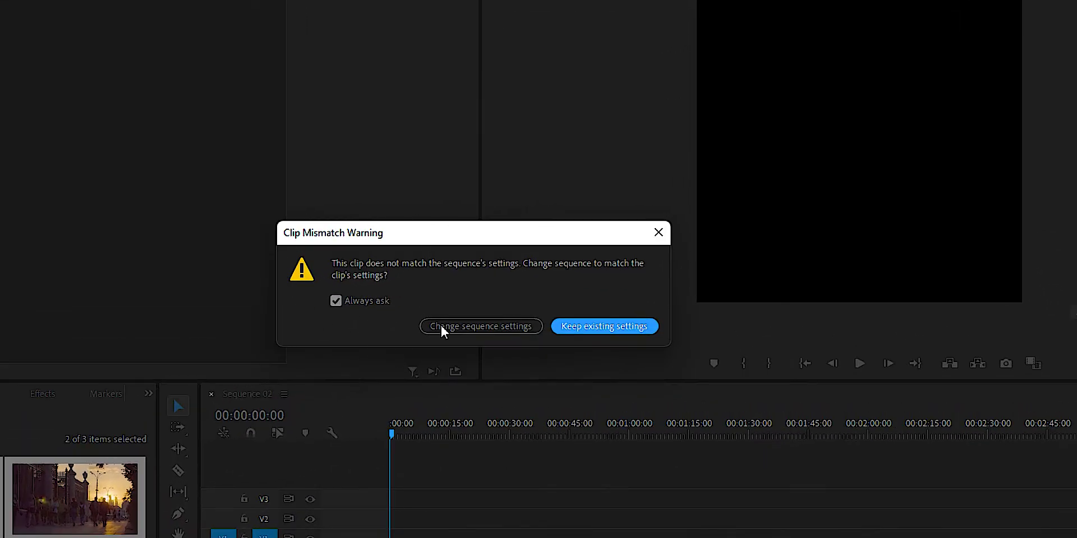
left_click(636, 330)
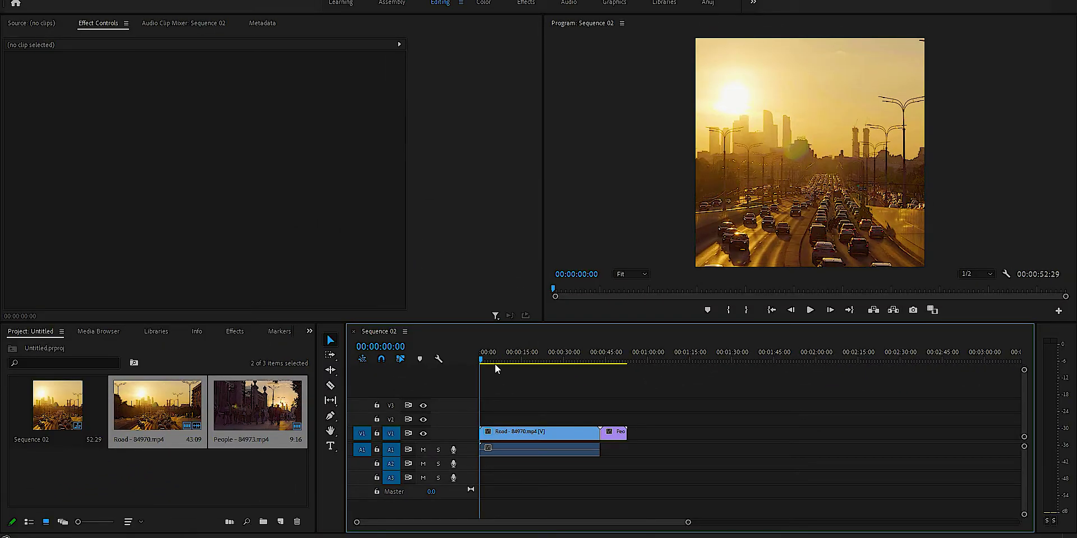
left_click(503, 361)
left_click_drag(504, 362, 573, 378)
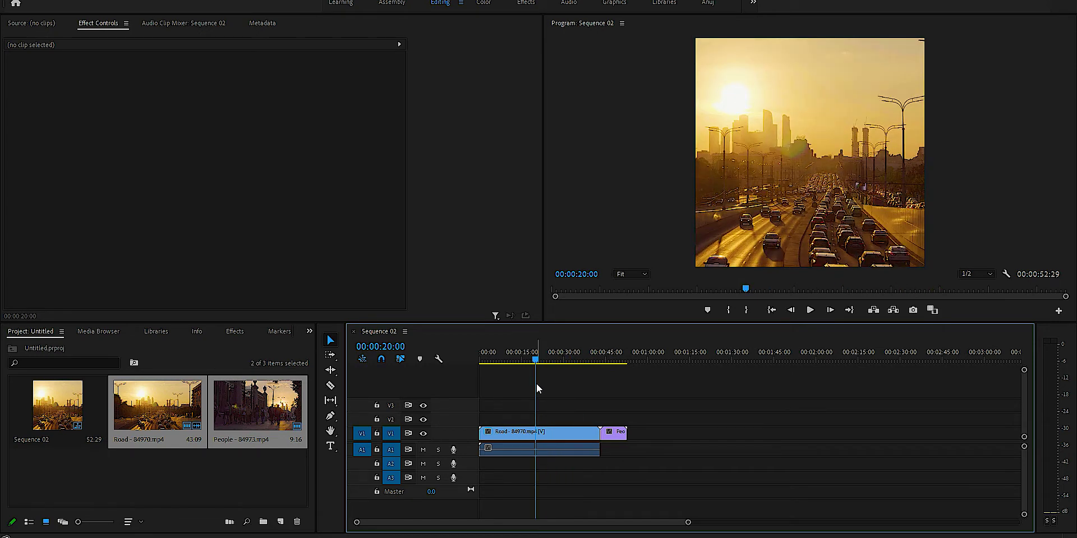
Open Export Settings and save the output as Sequence 02.mp4 in the Videos folder
key("ctrl+m")
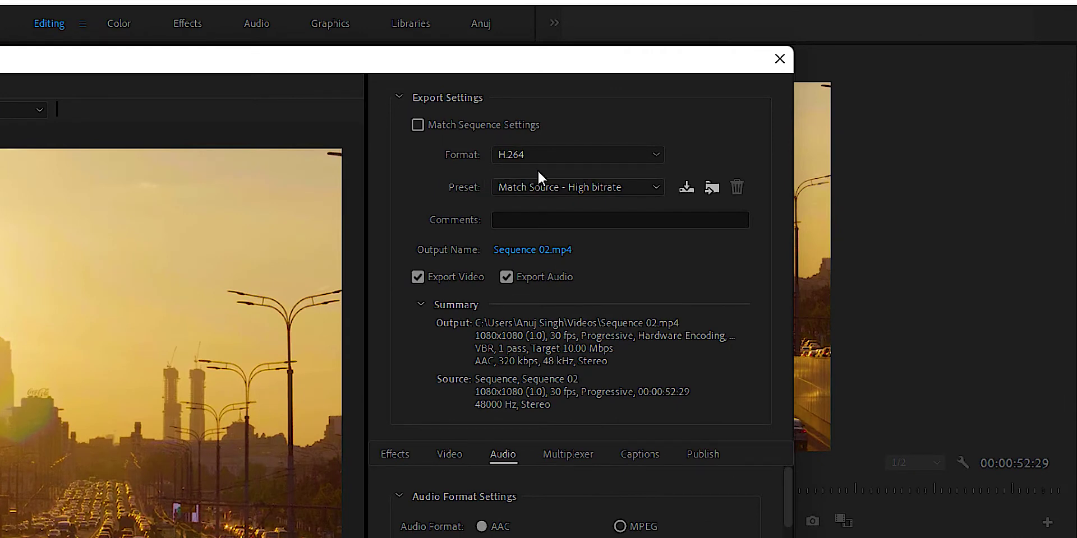
left_click(520, 250)
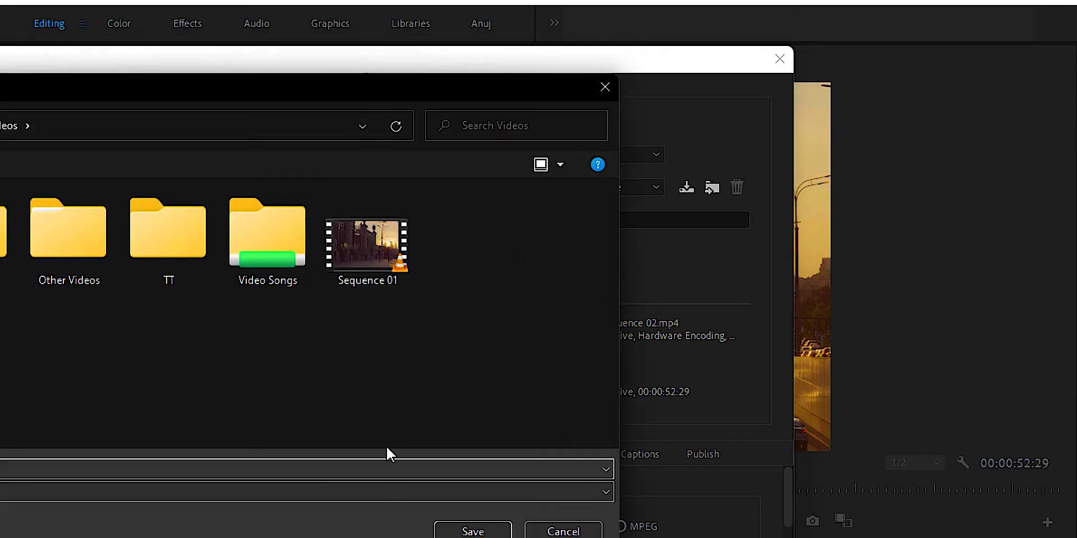
left_click(466, 531)
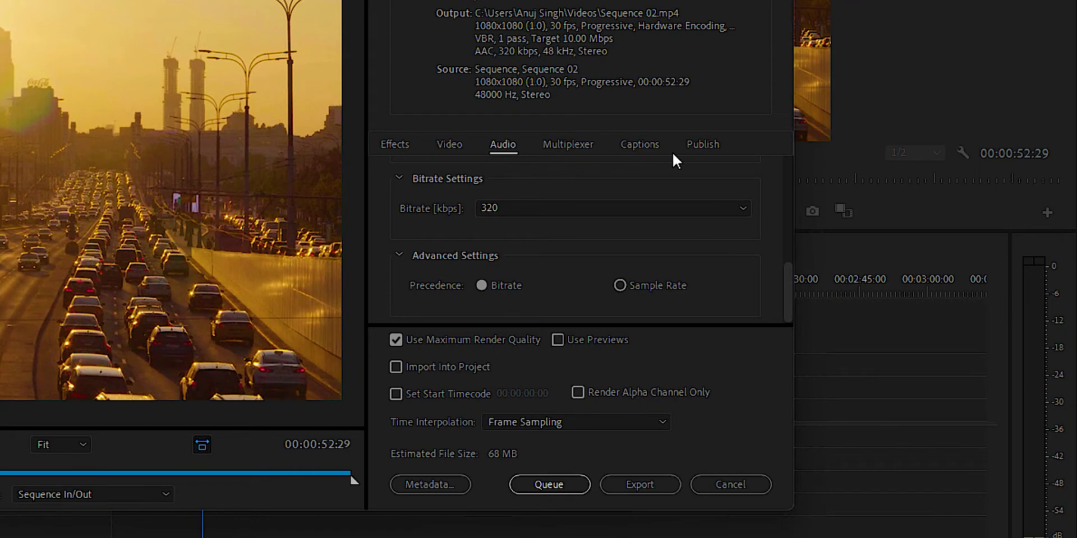
Scroll past the 320 kbps audio options and show the 1080x1080, 30 fps video settings
scroll(464, 213, "up", 5)
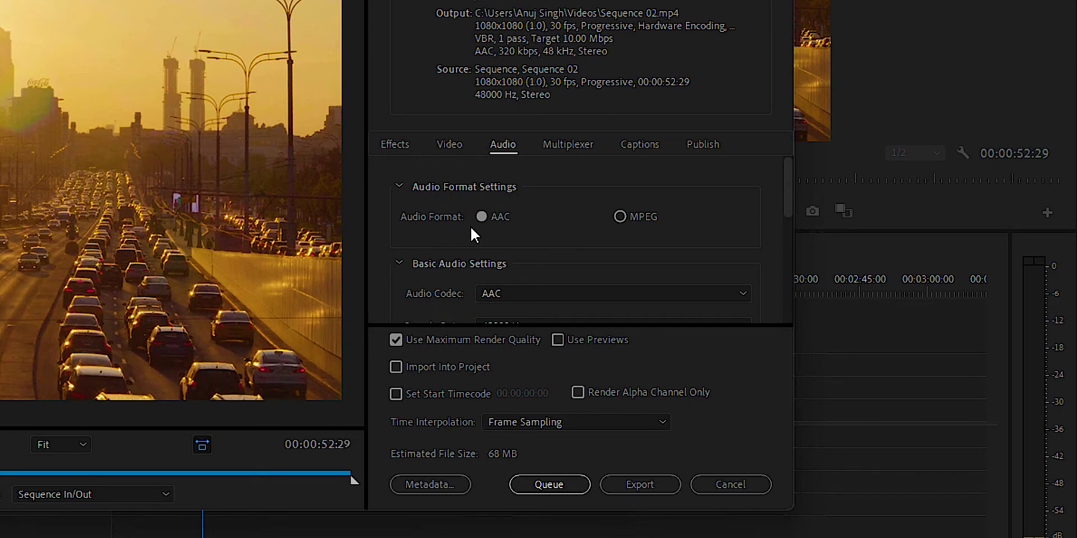
left_click_drag(789, 186, 801, 270)
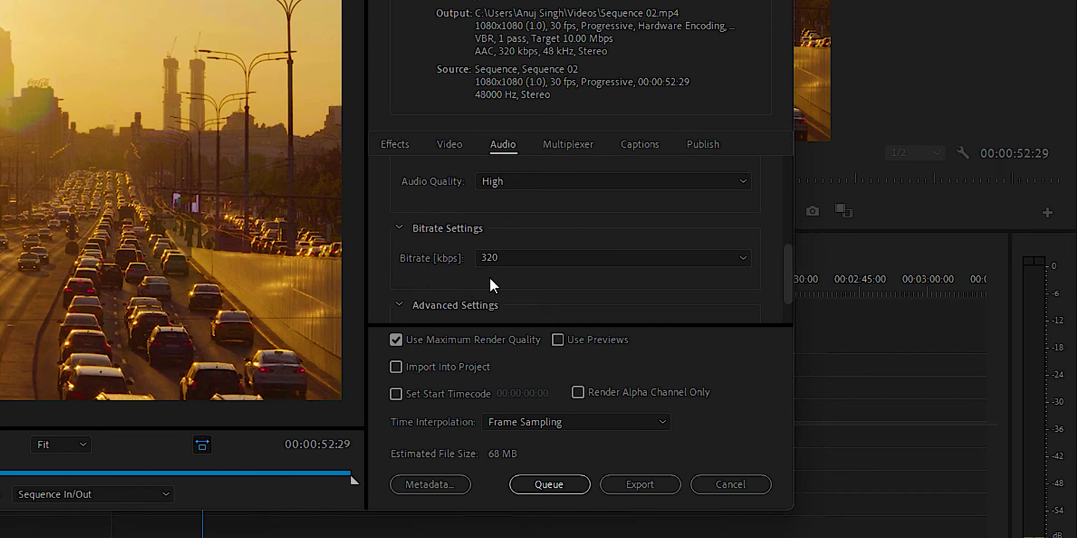
left_click_drag(788, 267, 722, 302)
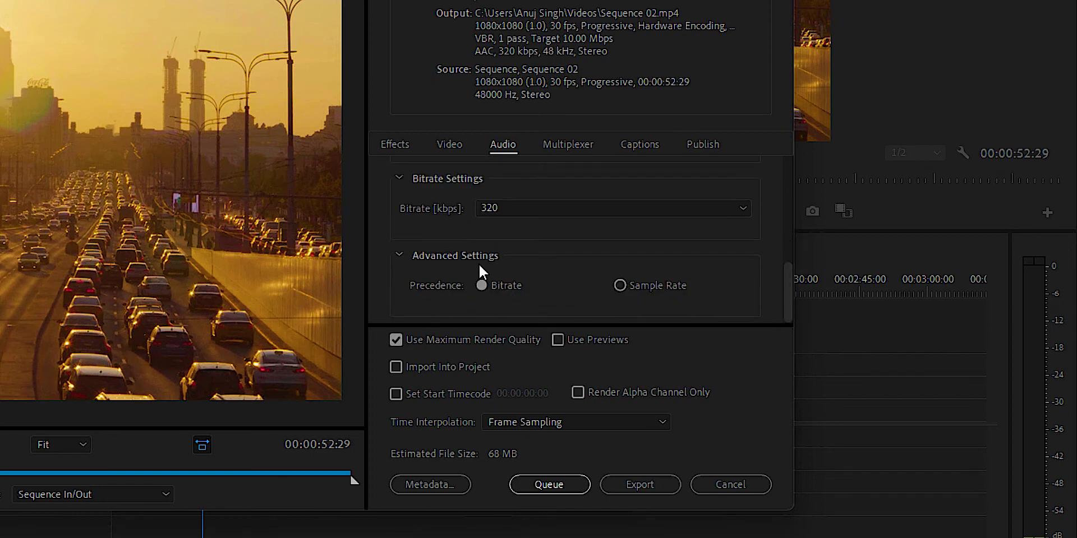
left_click(451, 145)
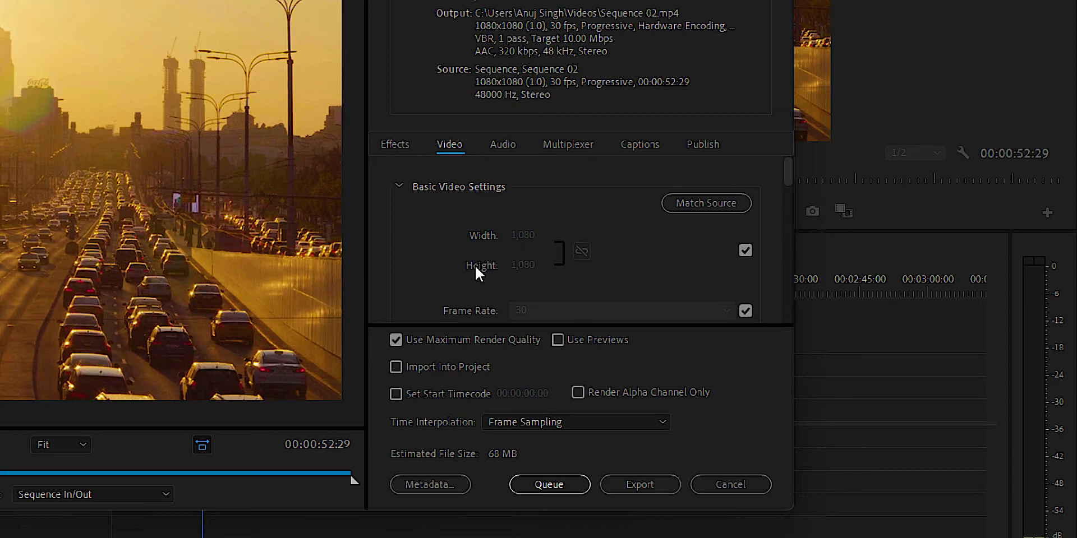
Turn on Render at Maximum Depth for the video export
scroll(767, 191, "down", 3)
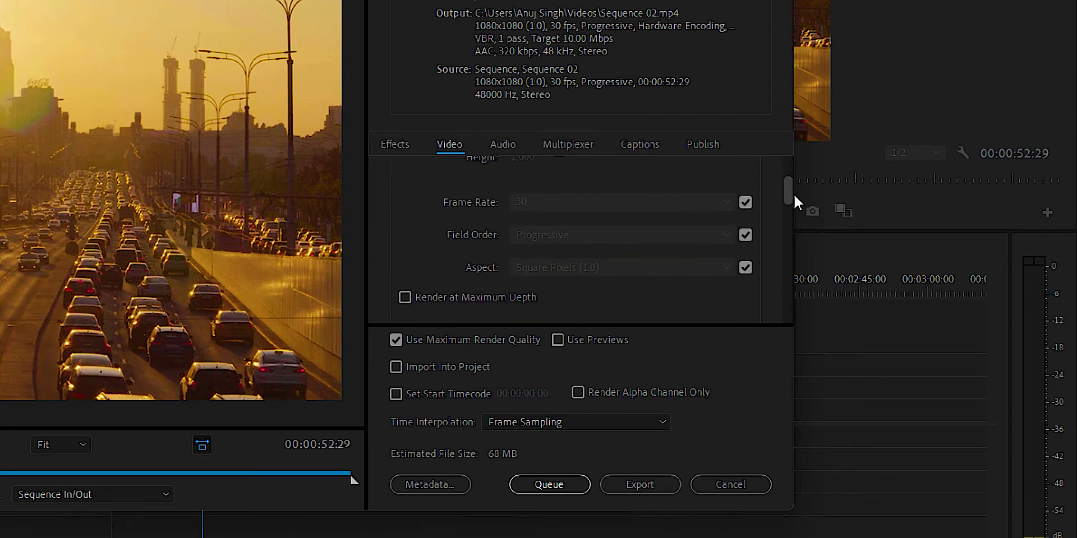
left_click_drag(793, 194, 796, 197)
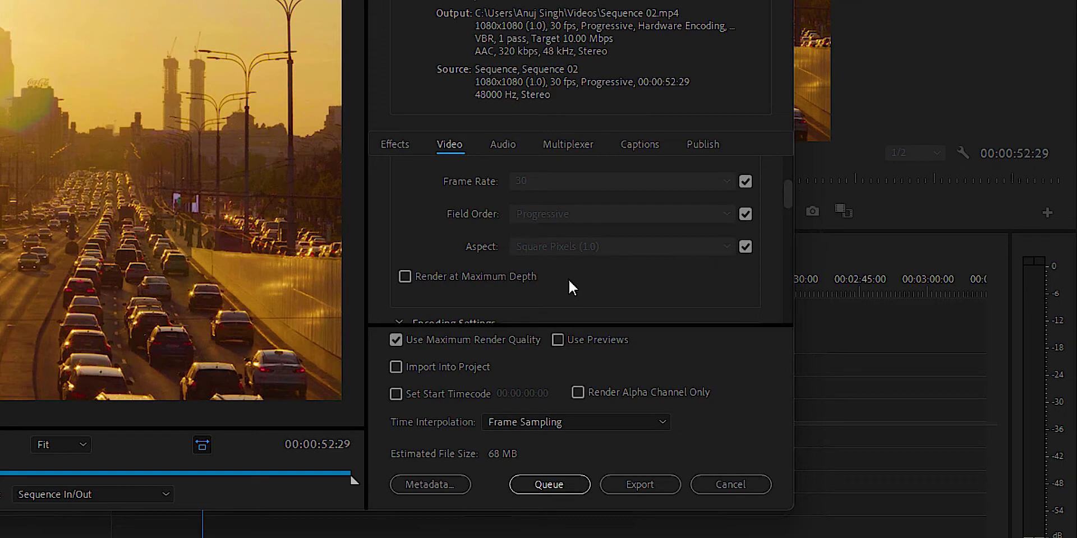
left_click(432, 281)
left_click_drag(789, 193, 792, 219)
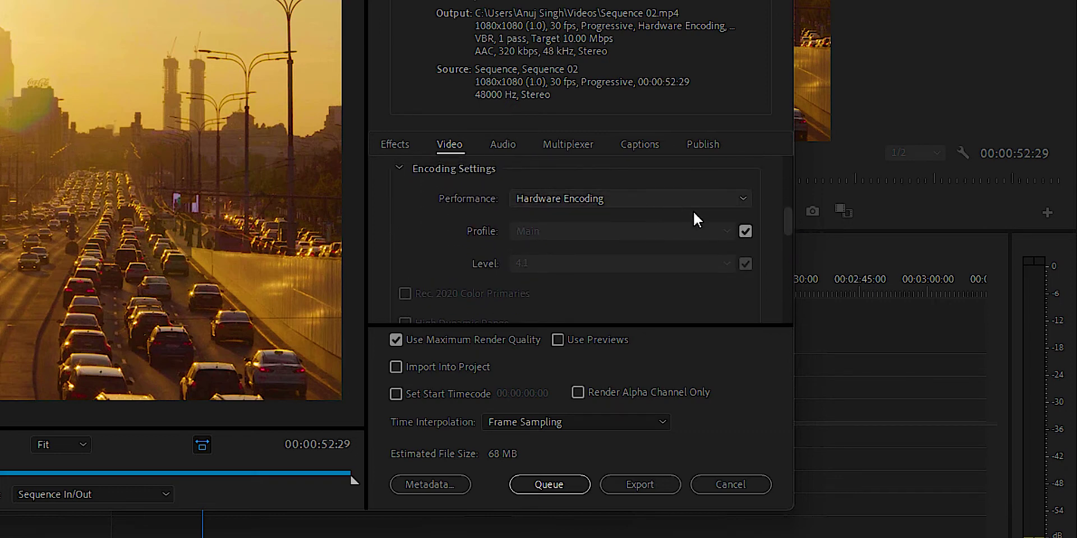
Unlock the H.264 Profile and set it to High, then unlock the Level at 4.1
left_click(745, 231)
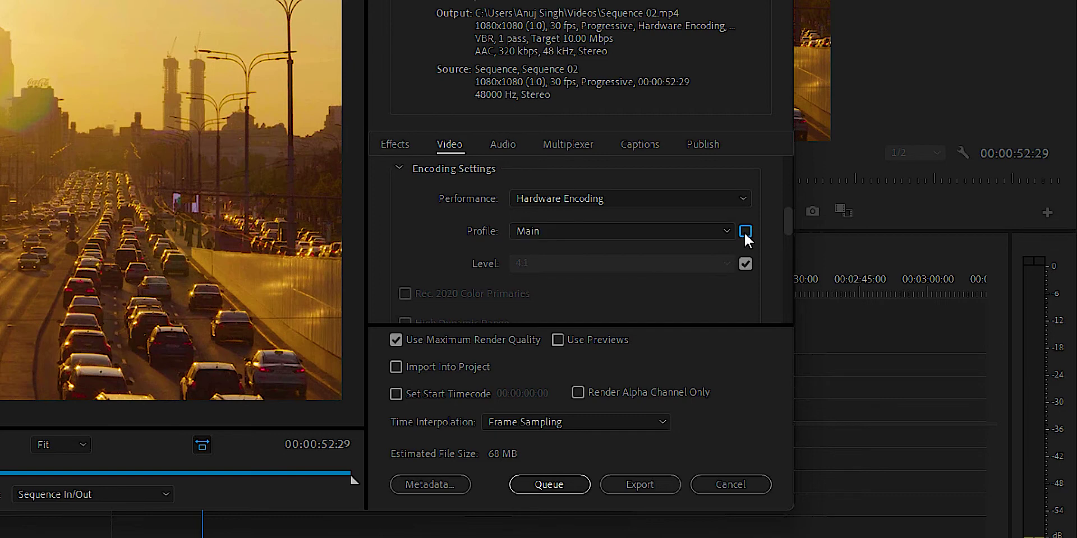
left_click(635, 234)
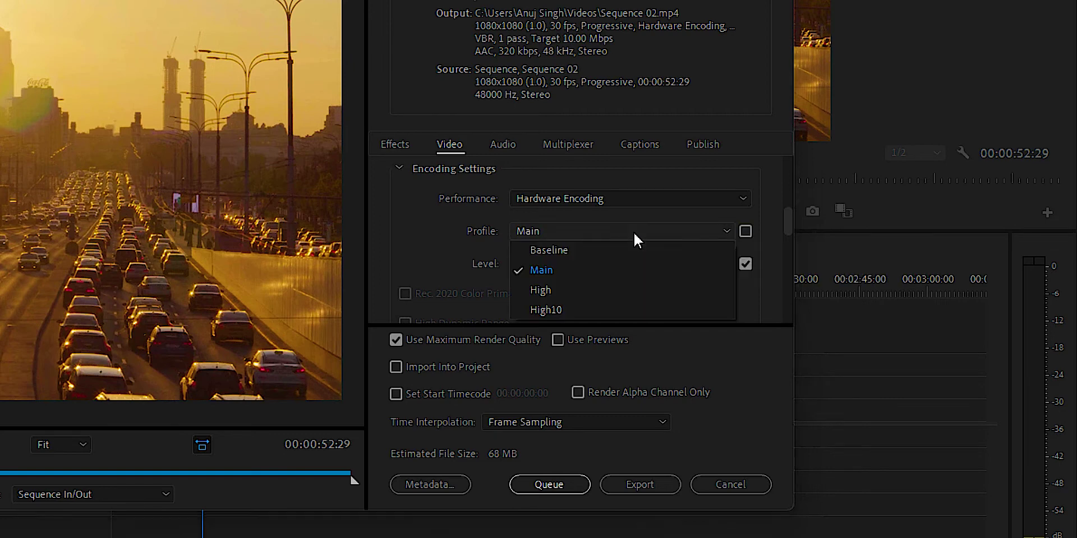
left_click(554, 290)
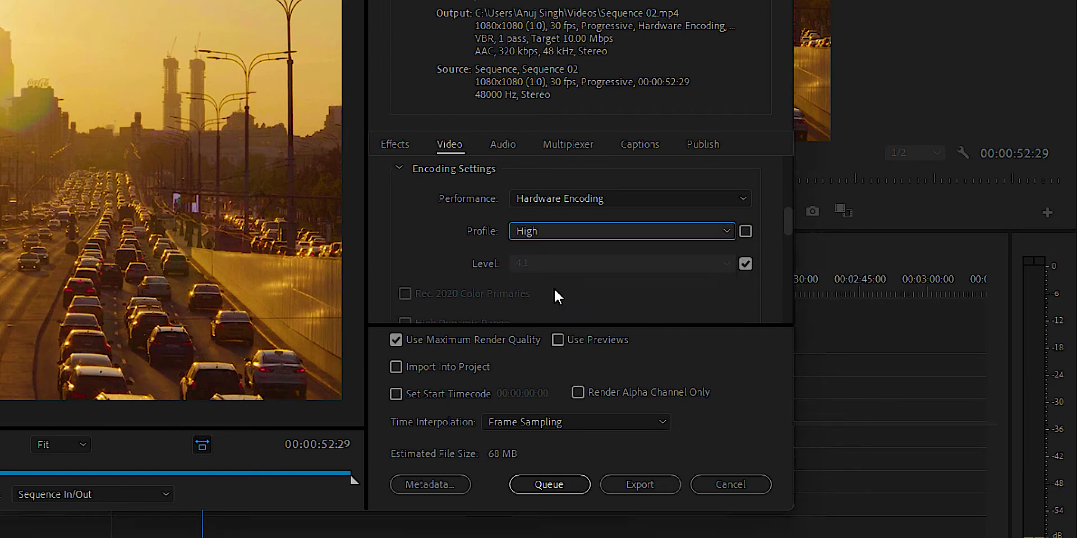
left_click(745, 266)
left_click(640, 266)
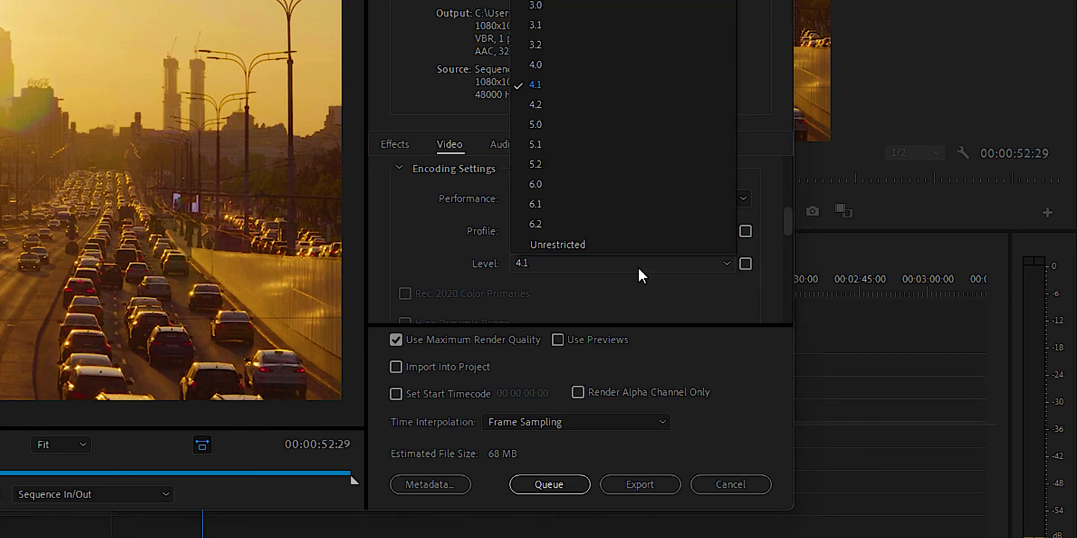
left_click(548, 102)
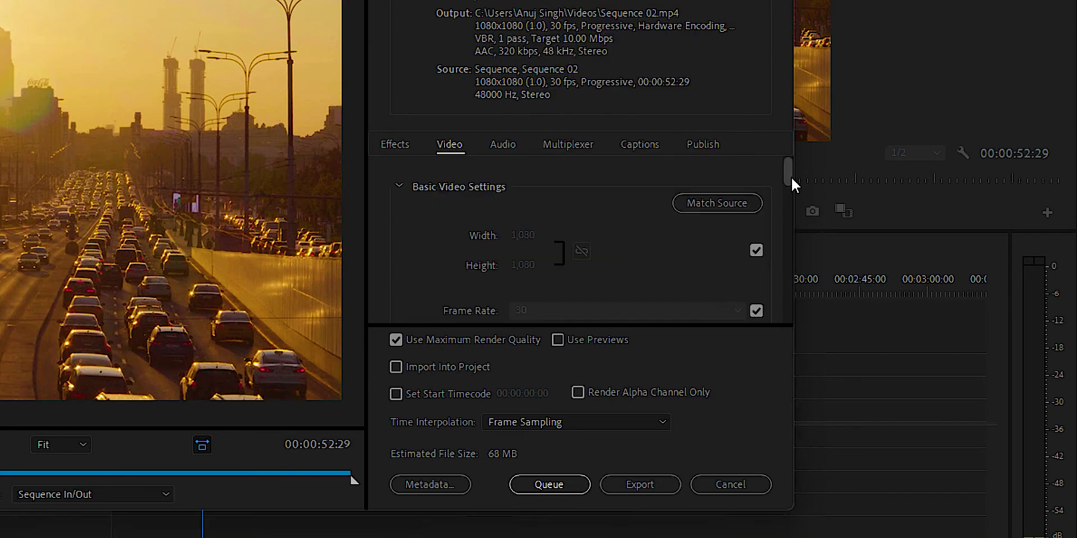
mouse_move(787, 171)
left_mouse_down()
mouse_move(788, 304)
mouse_move(789, 290)
left_mouse_up()
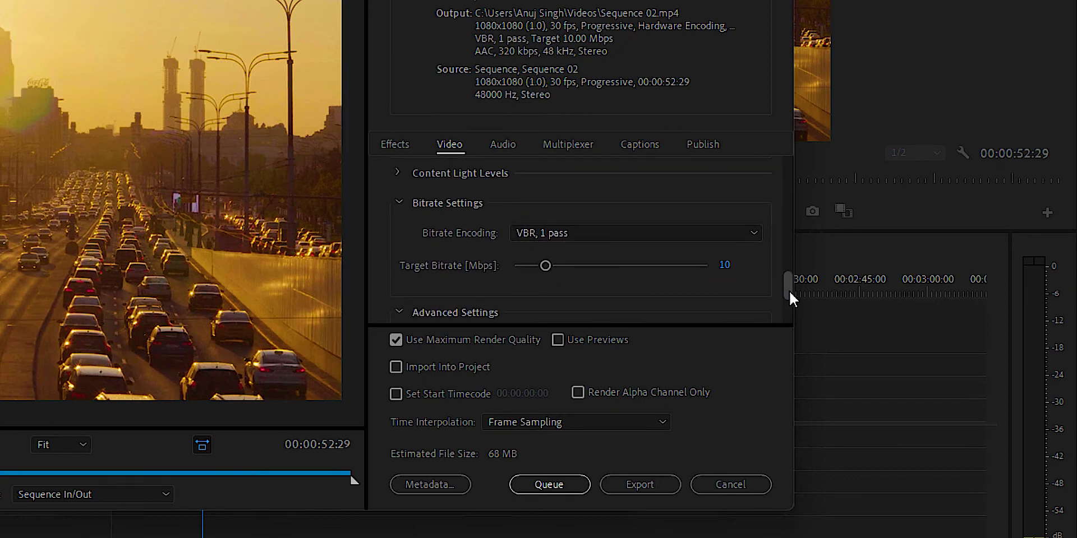
Switch bitrate encoding to CBR with a 5 Mbps target bitrate
left_click(543, 232)
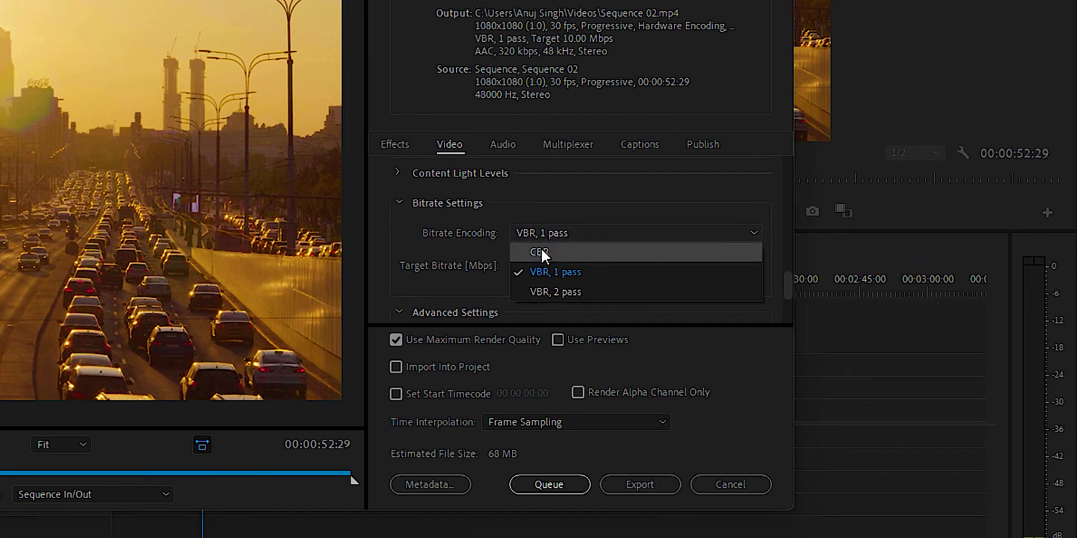
left_click(541, 248)
left_click(716, 267)
type("5")
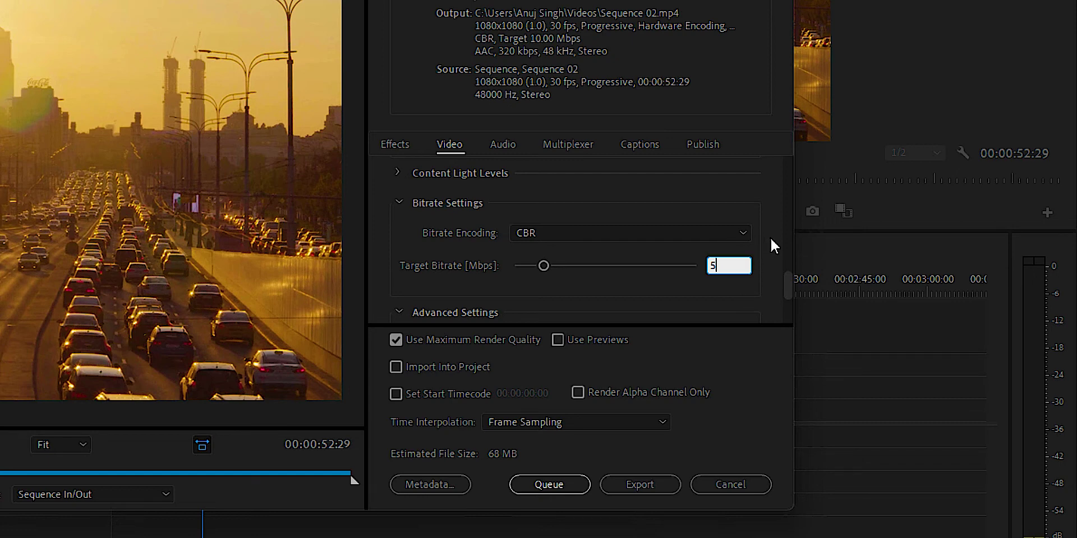
key("Return")
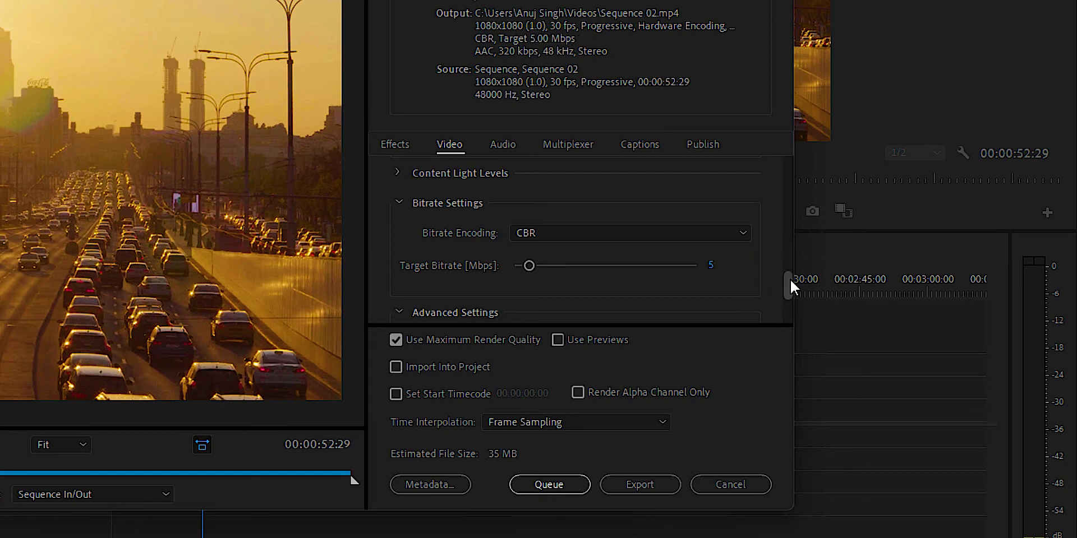
left_click_drag(790, 279, 789, 286)
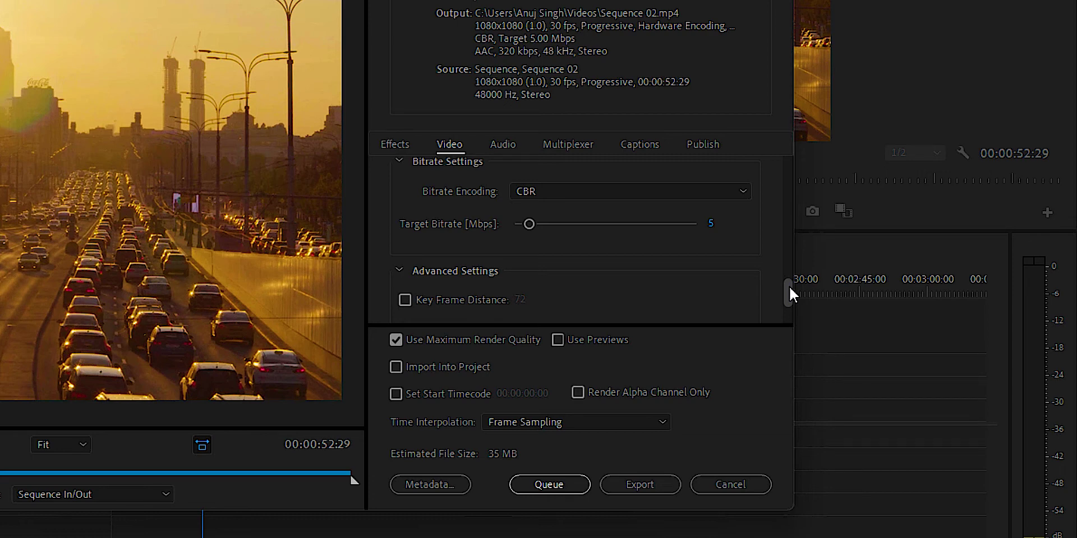
Export Sequence 02.mp4 as H.264 at 1080x1080, 30 fps, CBR 5 Mbps
left_click_drag(790, 287, 793, 304)
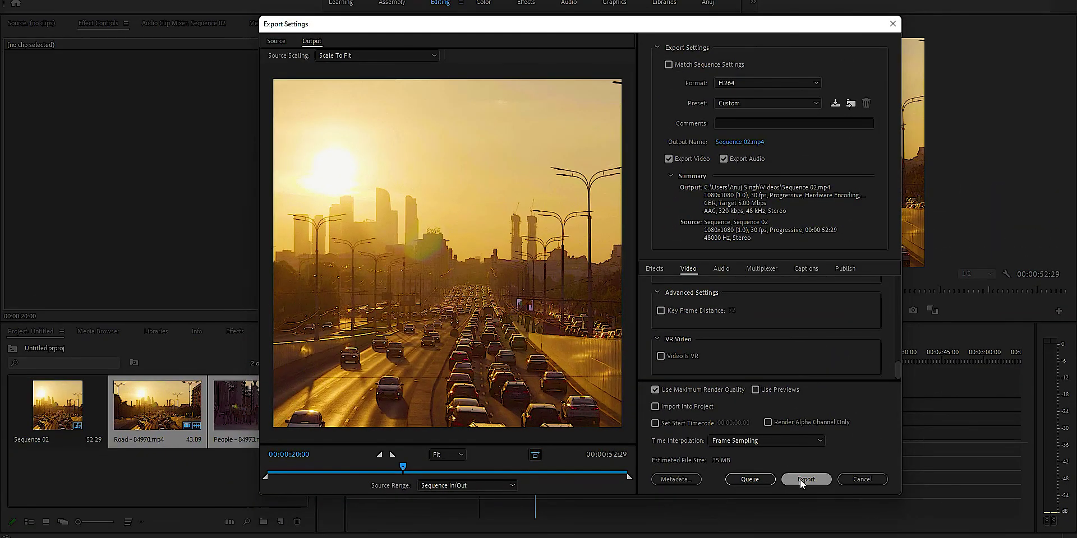
left_click(800, 479)
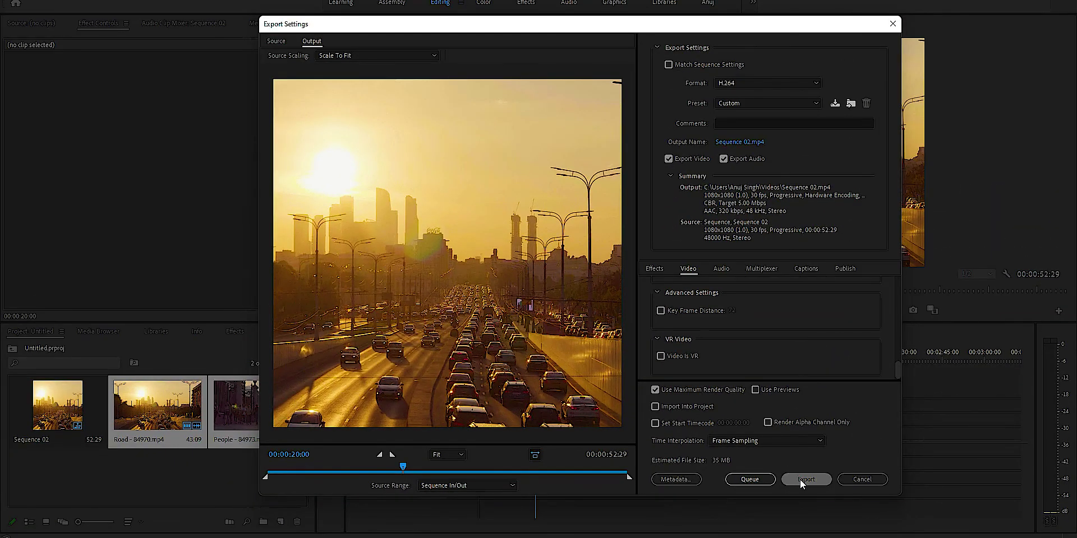